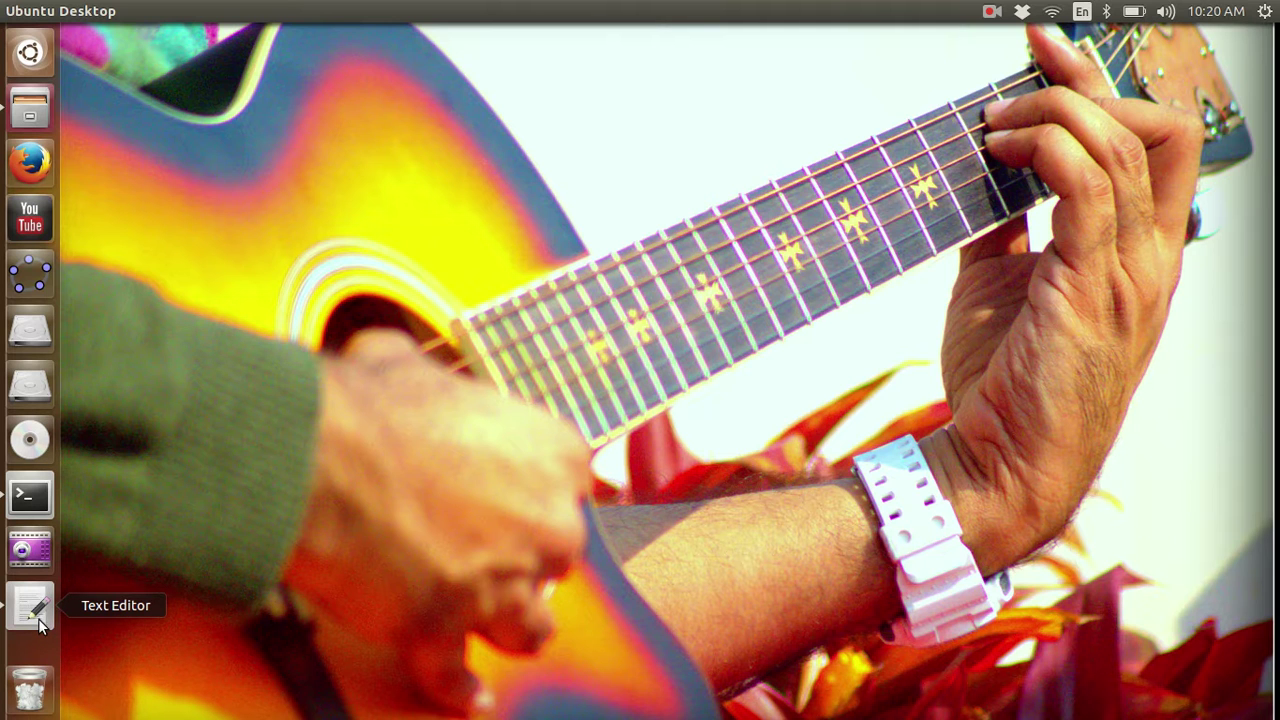
Step: Show the NSG2.1 download notes in gedit, then open the Home folder in Files
{"action": "left_click", "coordinate": [38, 618]}
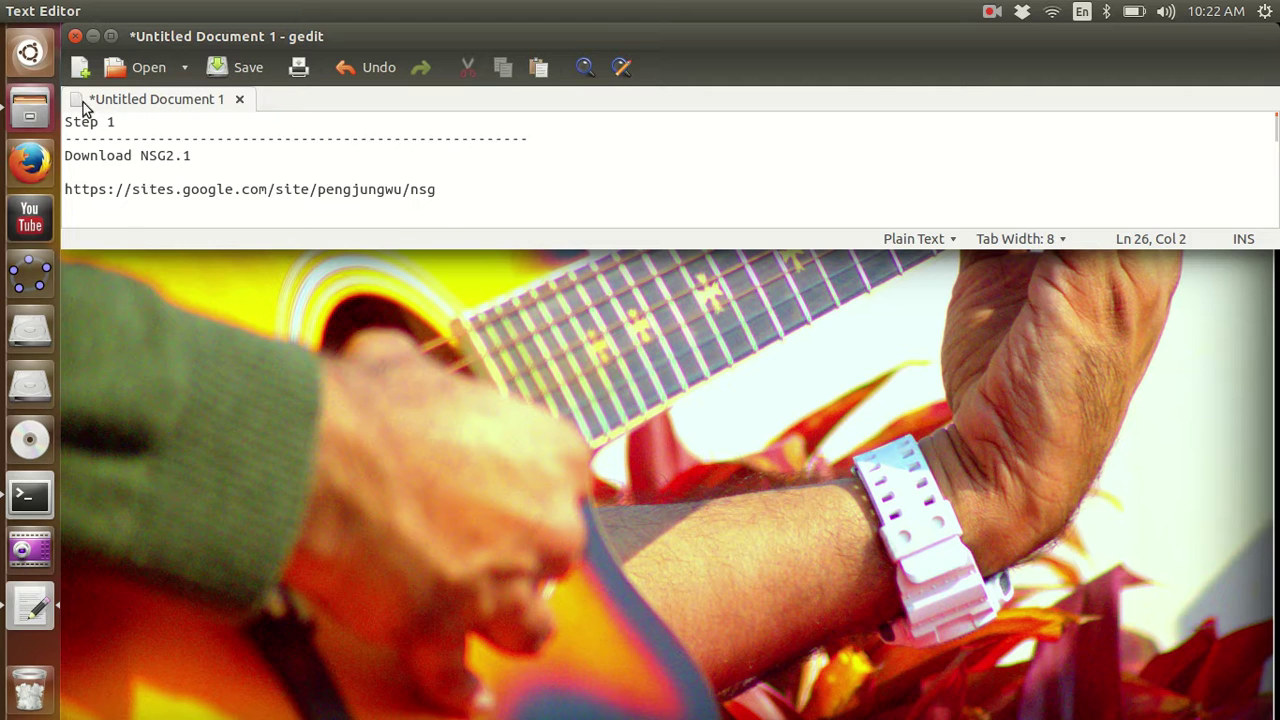
{"action": "left_click", "coordinate": [16, 110]}
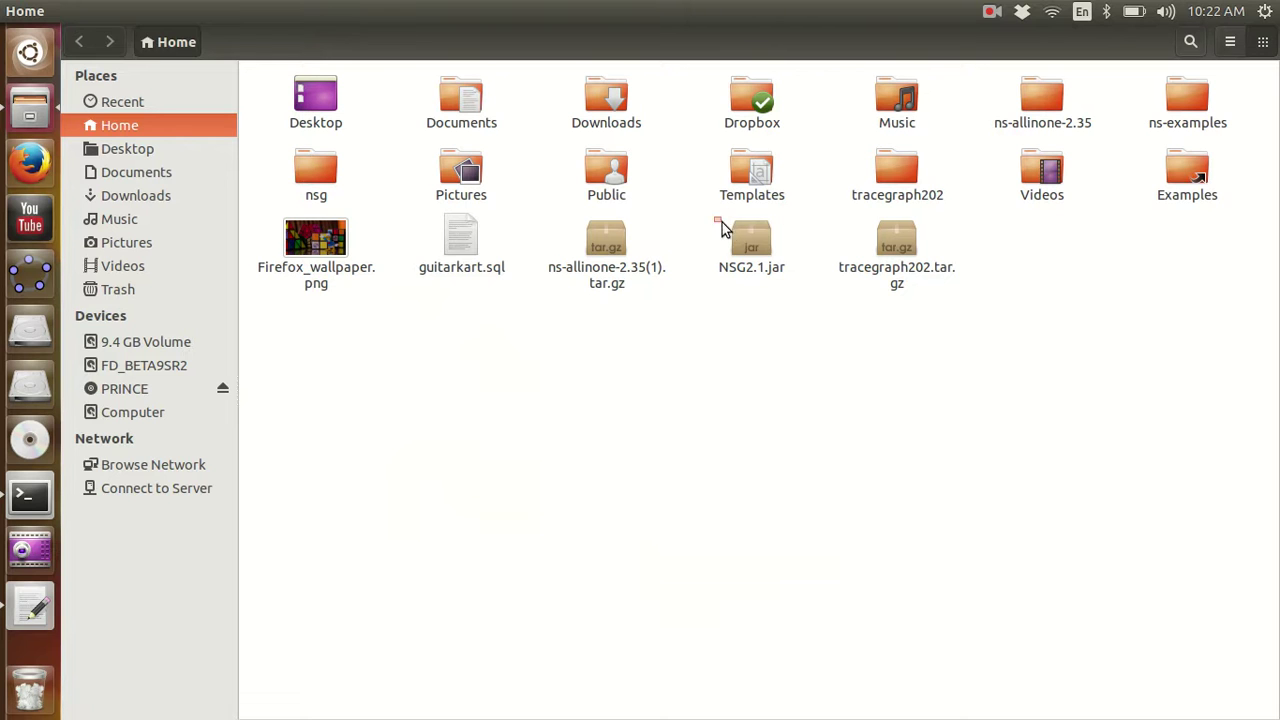
{"action": "left_click_drag", "start_coordinate": [714, 216], "coordinate": [790, 318]}
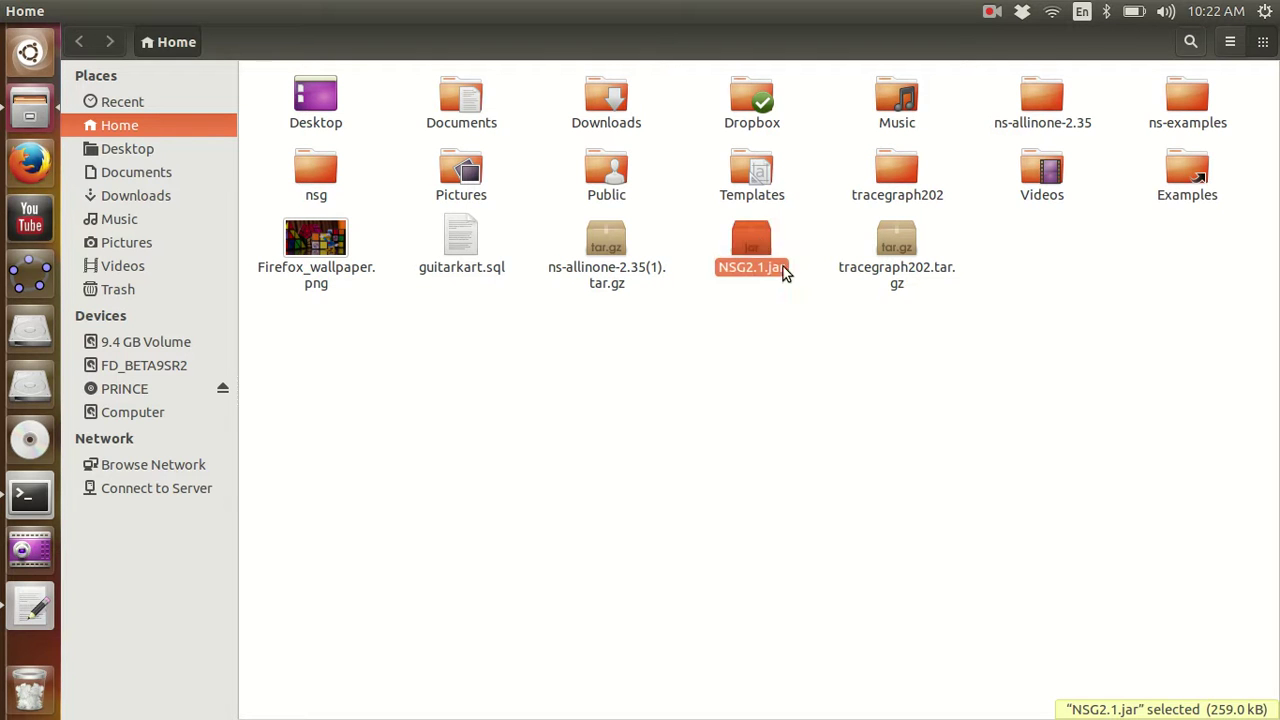
{"action": "left_click_drag", "start_coordinate": [762, 248], "coordinate": [752, 365]}
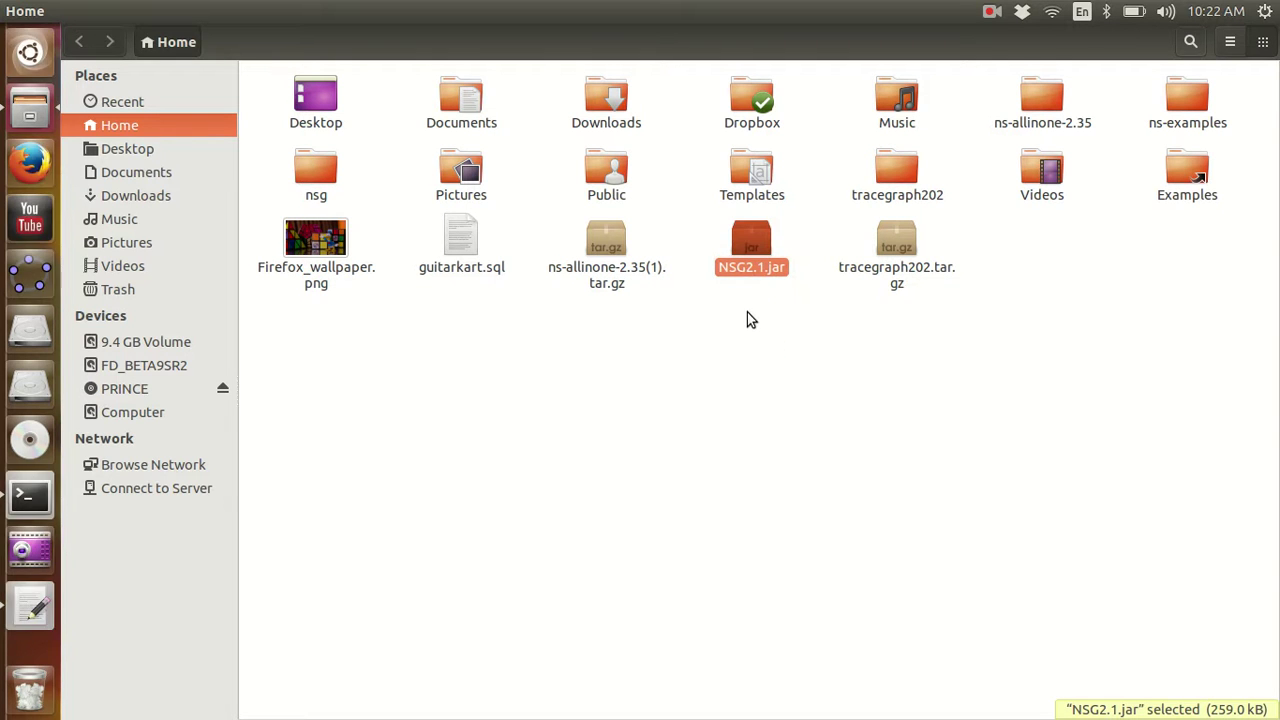
{"action": "left_click", "coordinate": [747, 312]}
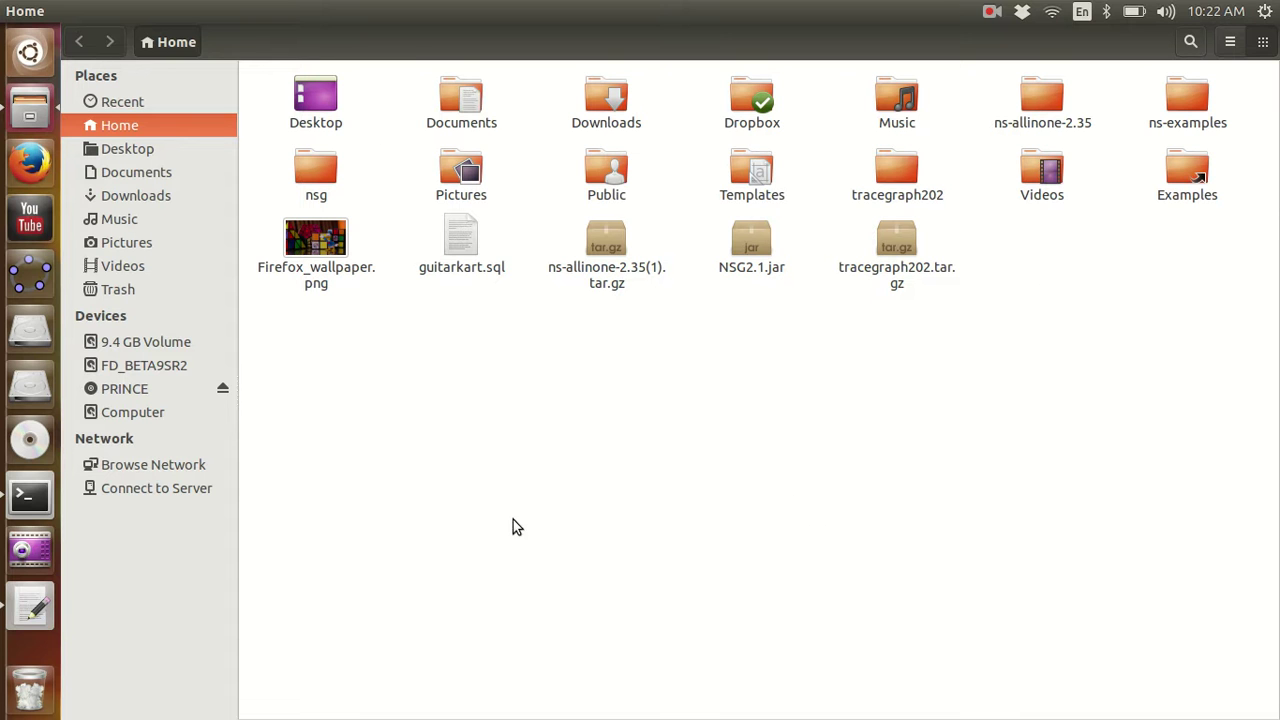
Step: Enlarge the gedit notes window to reveal Step 2's Java install instructions and Step 3
{"action": "left_click", "coordinate": [30, 607]}
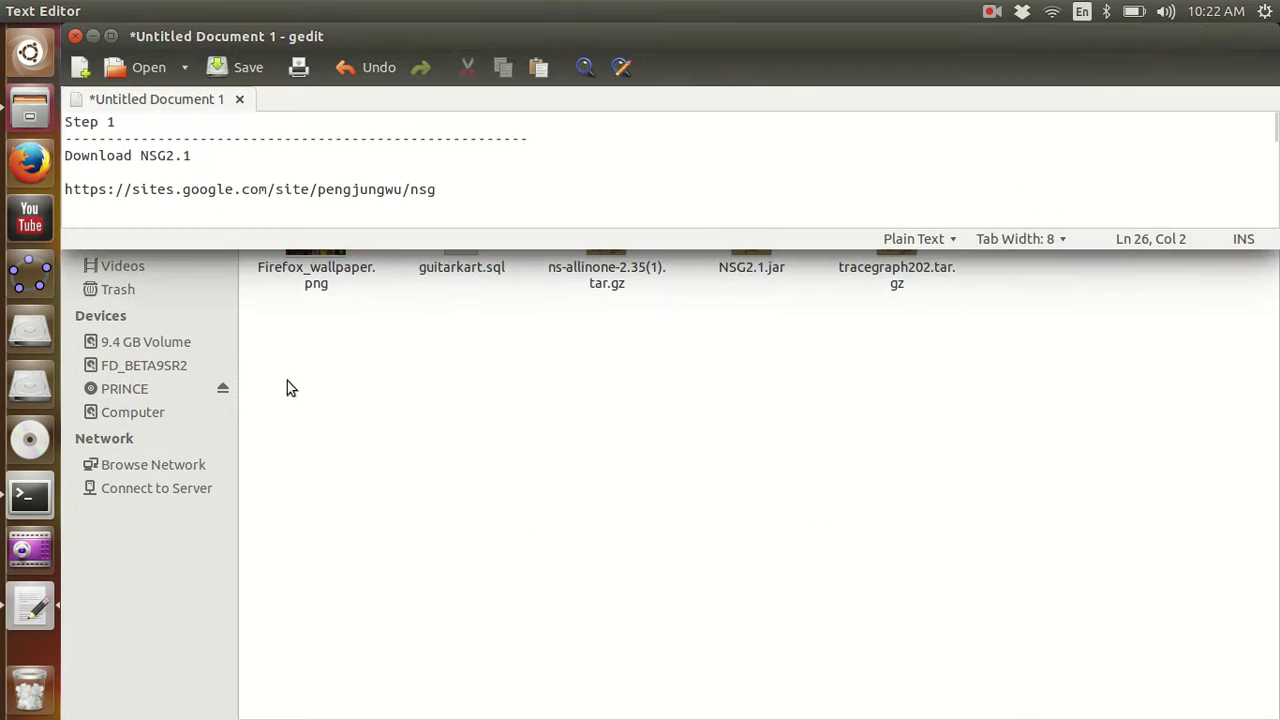
{"action": "left_click_drag", "start_coordinate": [407, 248], "coordinate": [420, 470]}
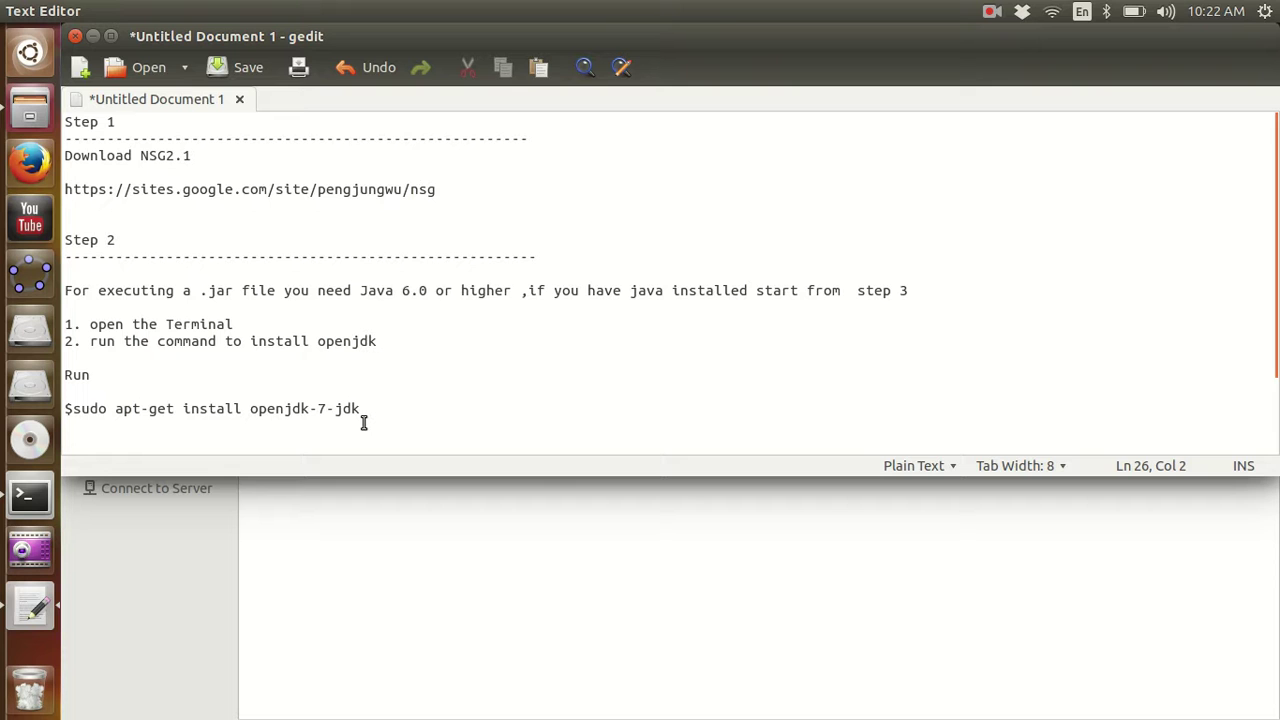
{"action": "scroll", "coordinate": [151, 417], "scroll_direction": "down", "scroll_amount": 1}
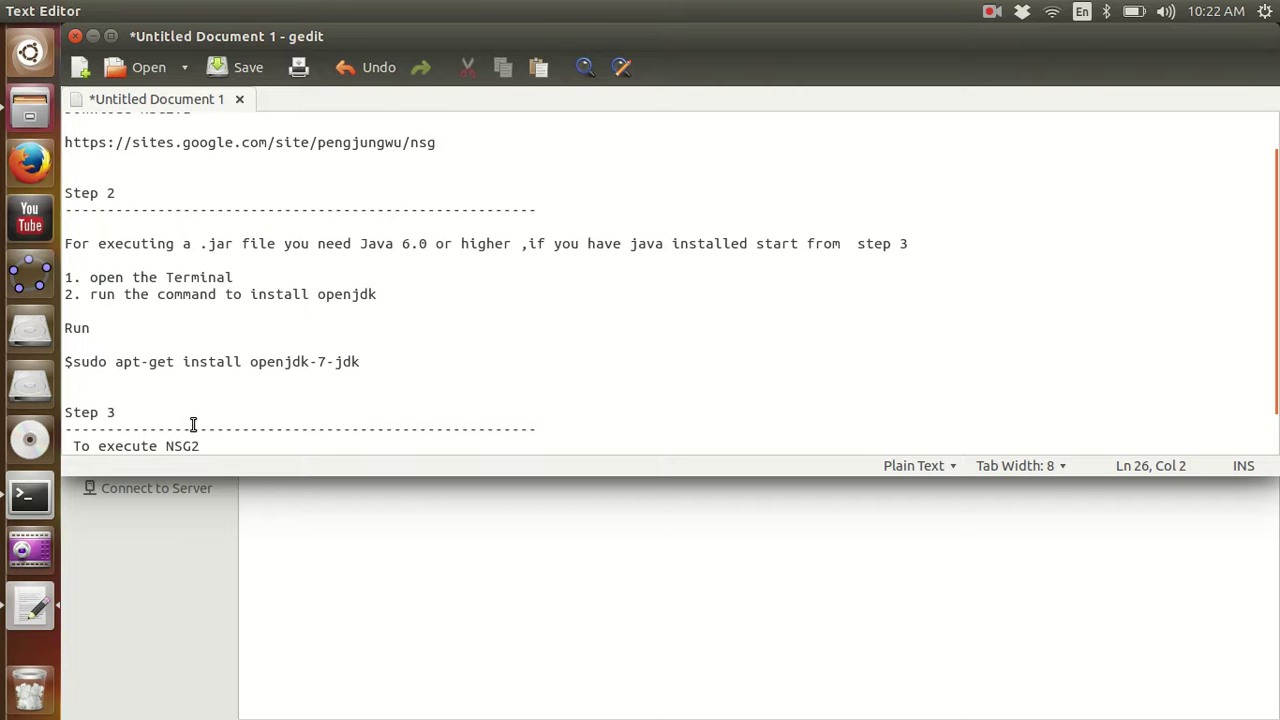
{"action": "scroll", "coordinate": [199, 404], "scroll_direction": "up", "scroll_amount": 1}
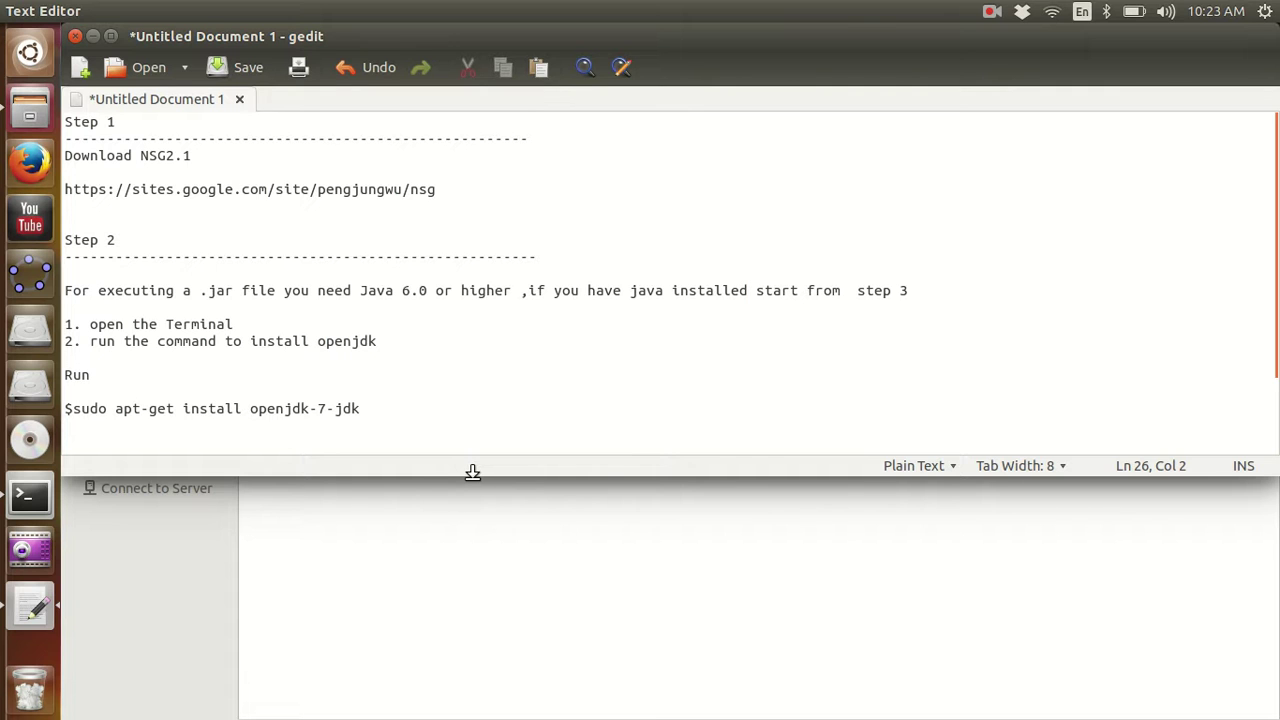
{"action": "left_click_drag", "start_coordinate": [472, 472], "coordinate": [469, 496]}
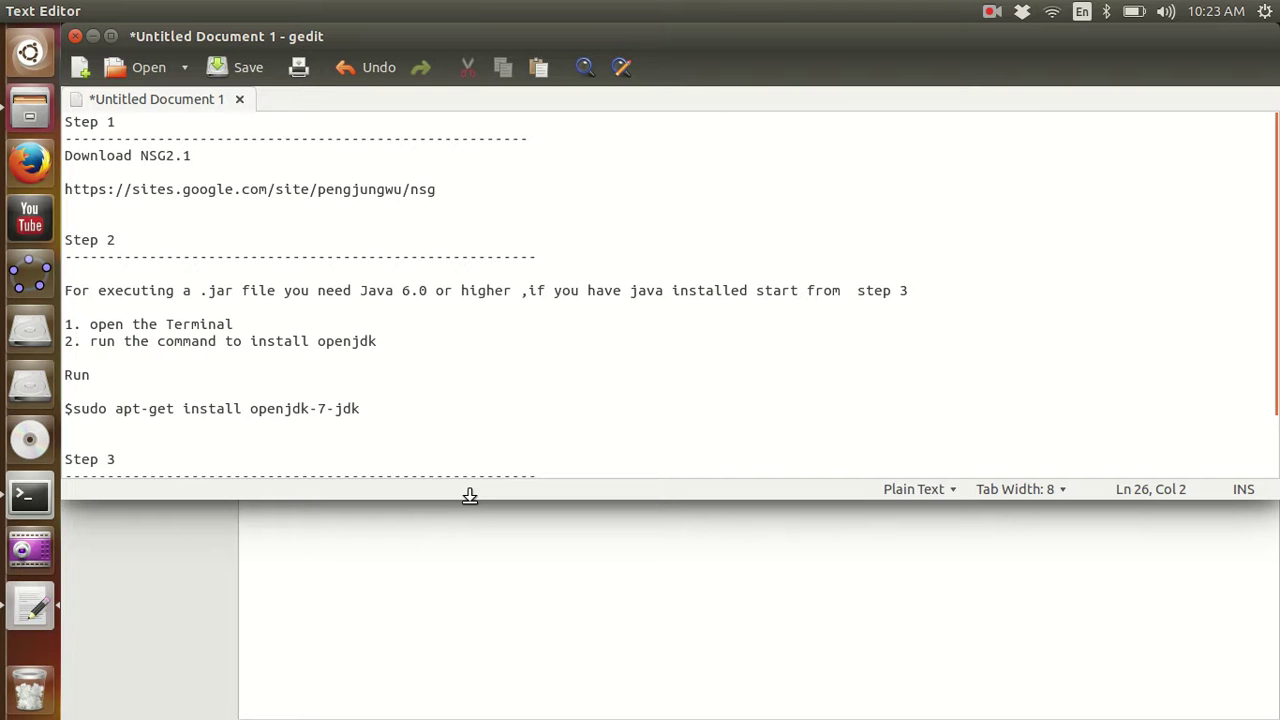
{"action": "left_click_drag", "start_coordinate": [470, 496], "coordinate": [457, 599]}
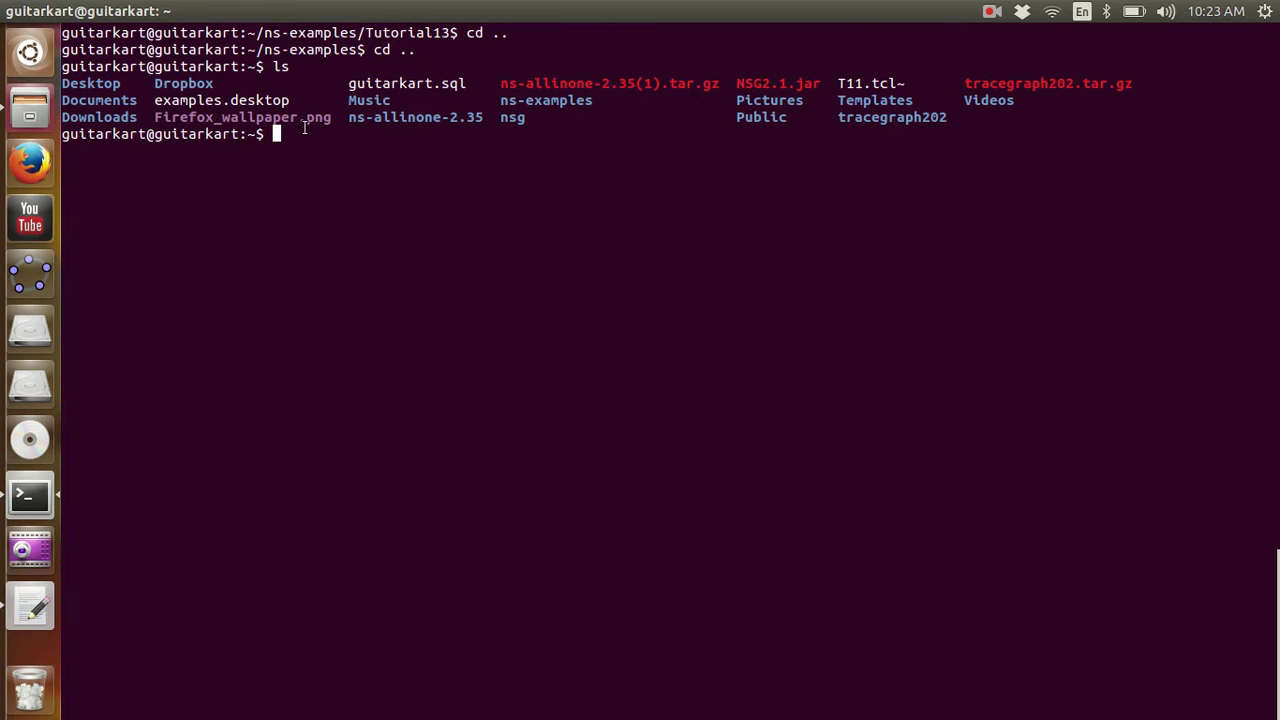
Step: Run java -jar NSG2.1.jar from the home folder, tab-completing the file name
{"action": "type", "text": "java -jar "}
{"action": "type", "text": "N"}
{"action": "key", "text": "Tab"}
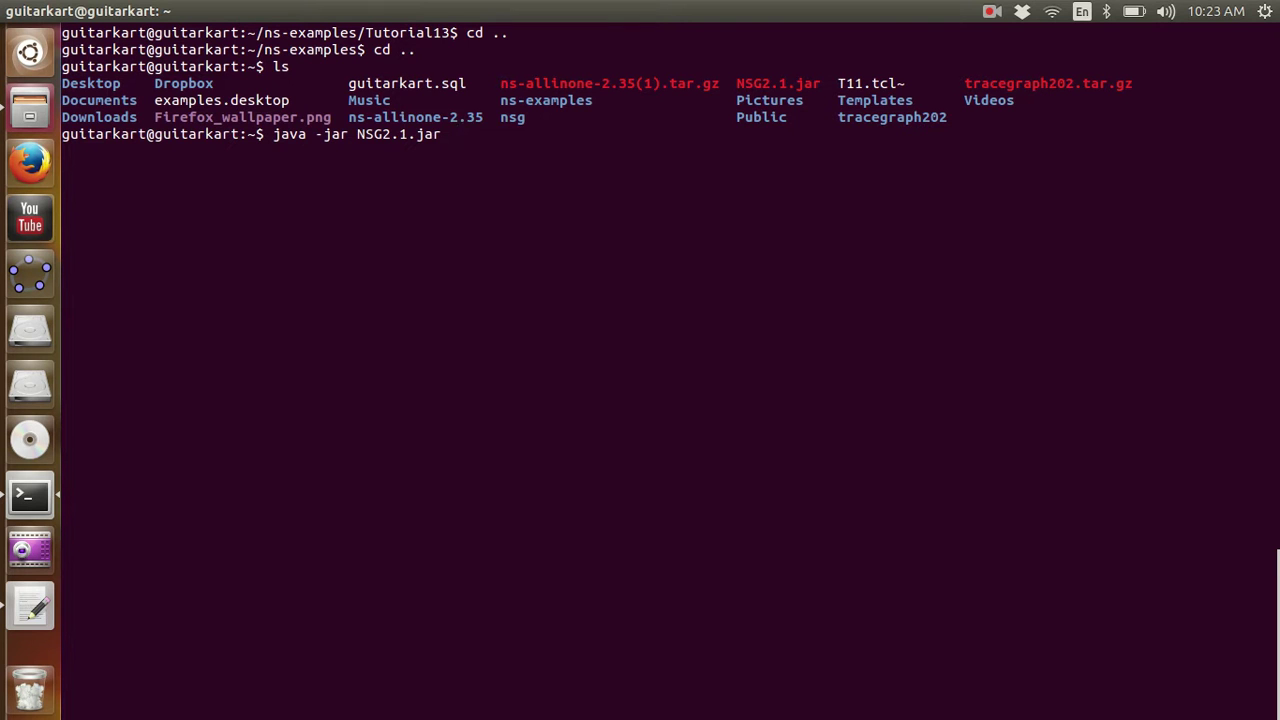
{"action": "key", "text": "Return"}
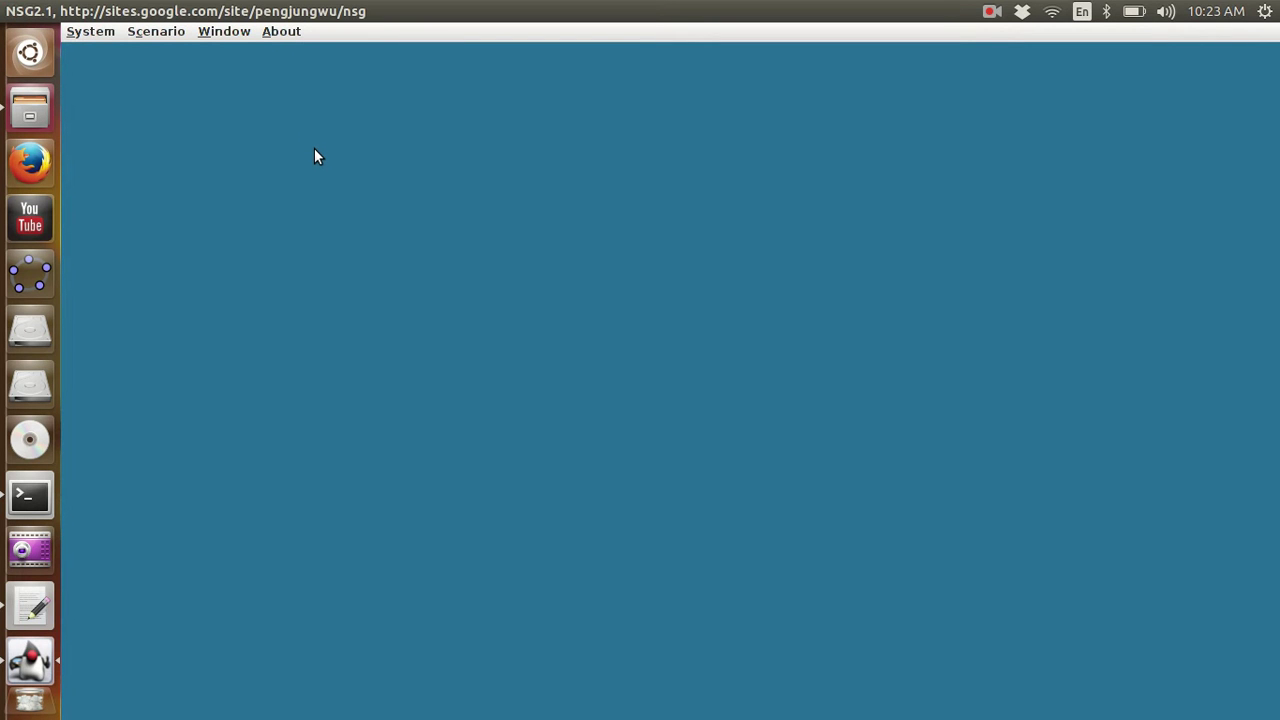
Step: Open NSG2.1's Scenario menu listing New wired scenario and New wireless scenario
{"action": "left_click", "coordinate": [156, 31]}
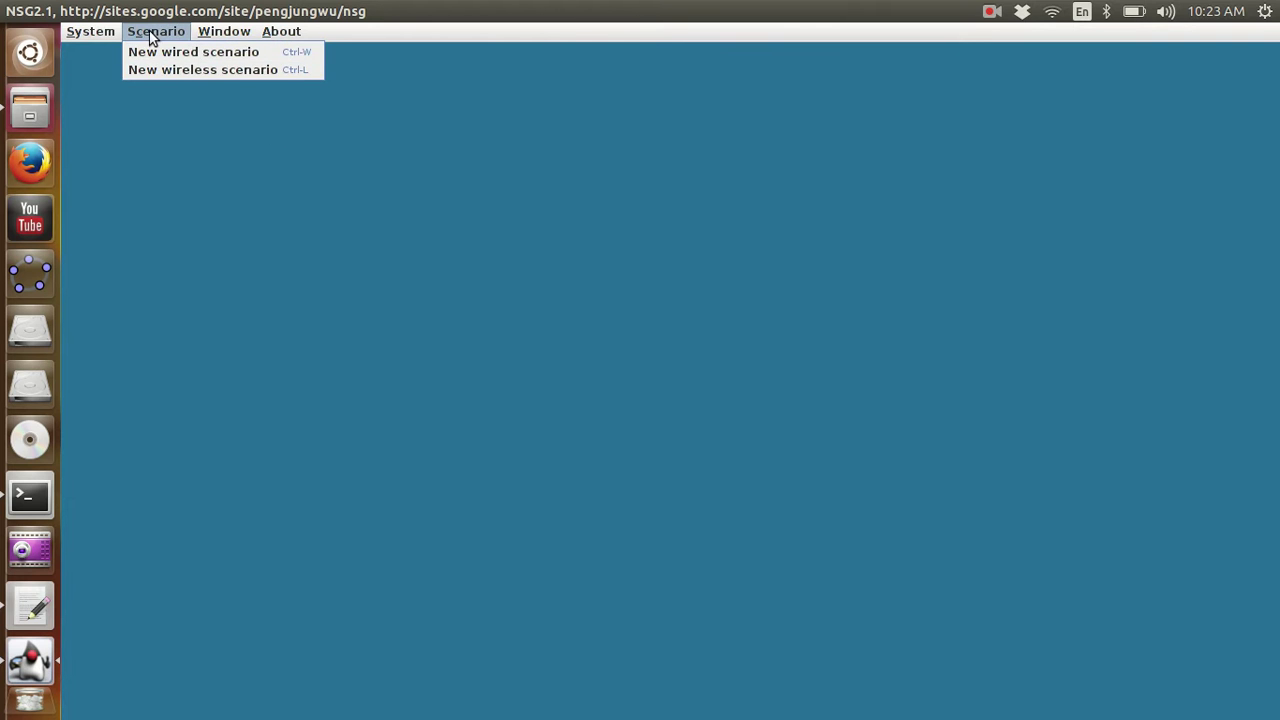